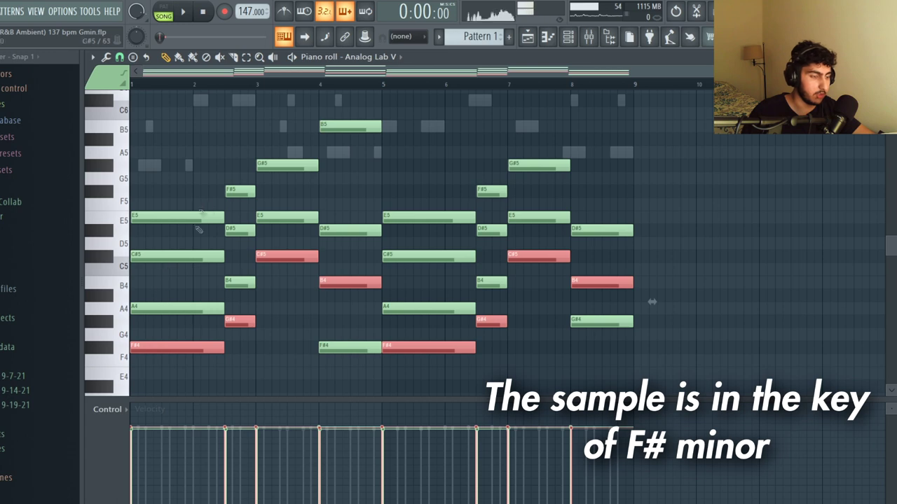
# - Deselect the root notes and play the F# minor chord progressions of Analog Lab V and Analog Lab V #2 in the piano roll
pyautogui.click(310, 292)
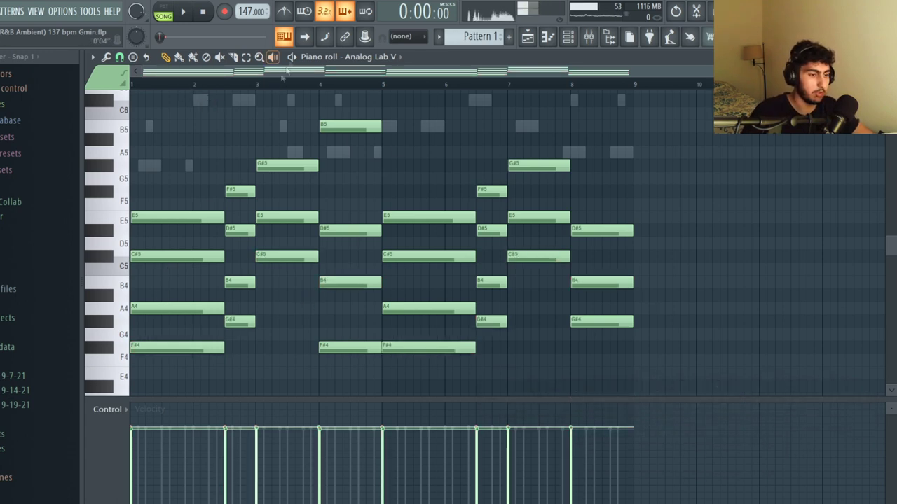
pyautogui.scroll(2, 211, 144)
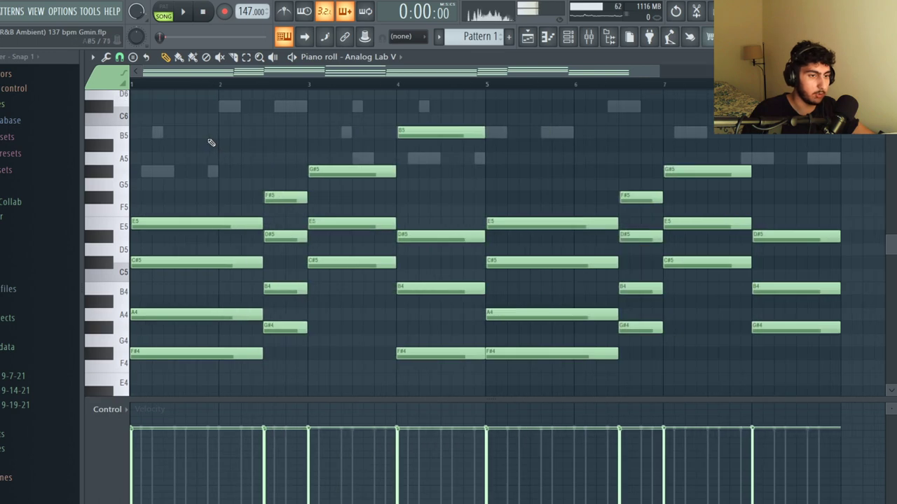
pyautogui.press('space')
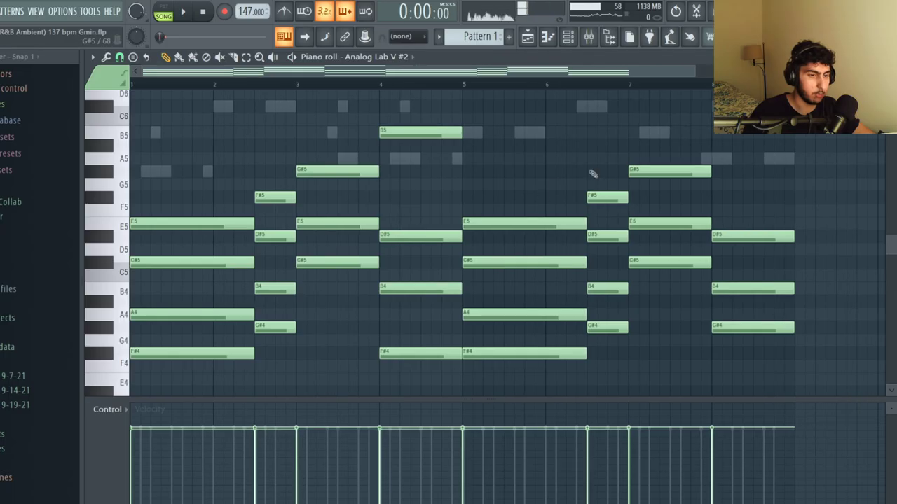
pyautogui.scroll(-1, 609, 179)
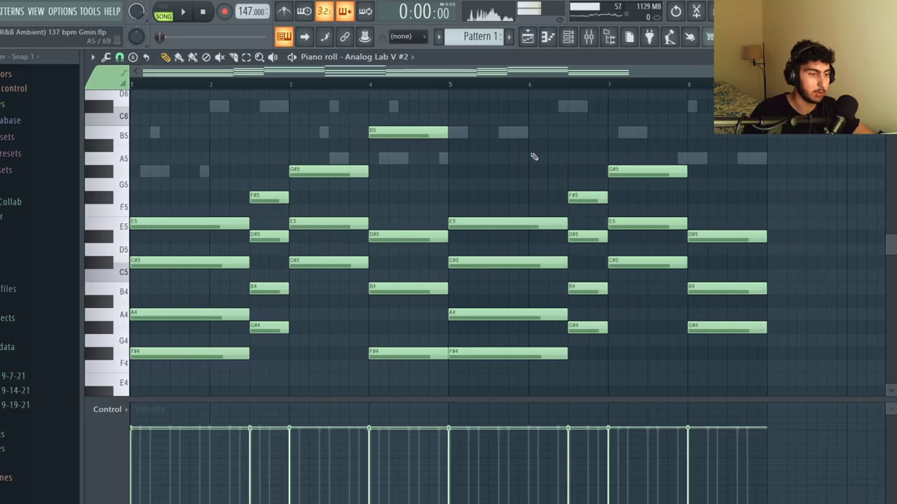
pyautogui.press('space')
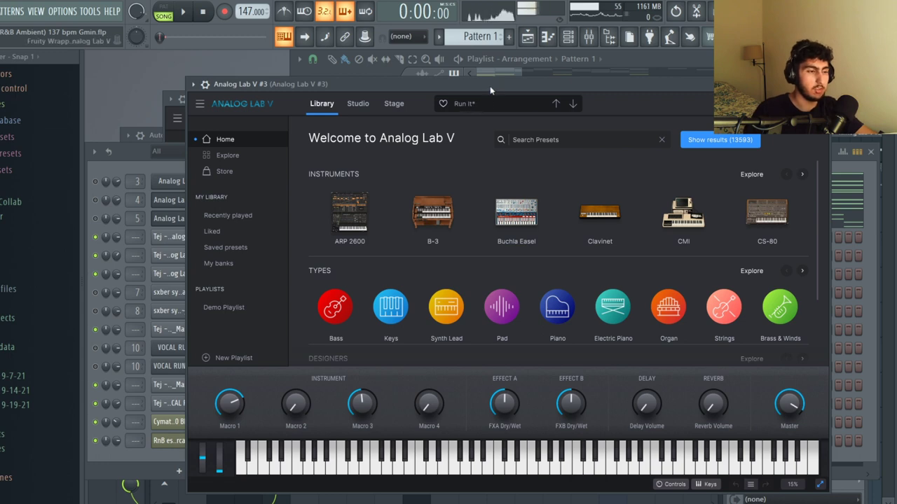
# - Examine the Analog Lab V #3 instrument and play its arpeggiated melody from the piano roll
pyautogui.moveTo(490, 90); pyautogui.dragTo(495, 93)
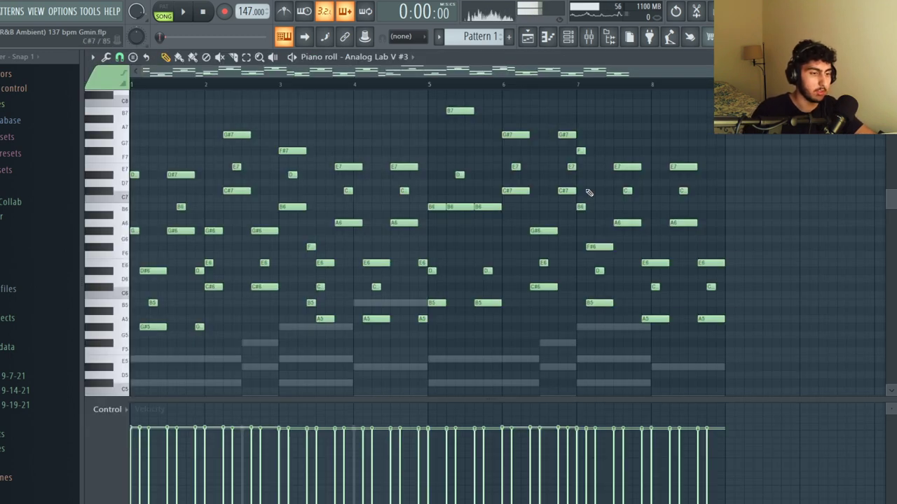
pyautogui.press('space')
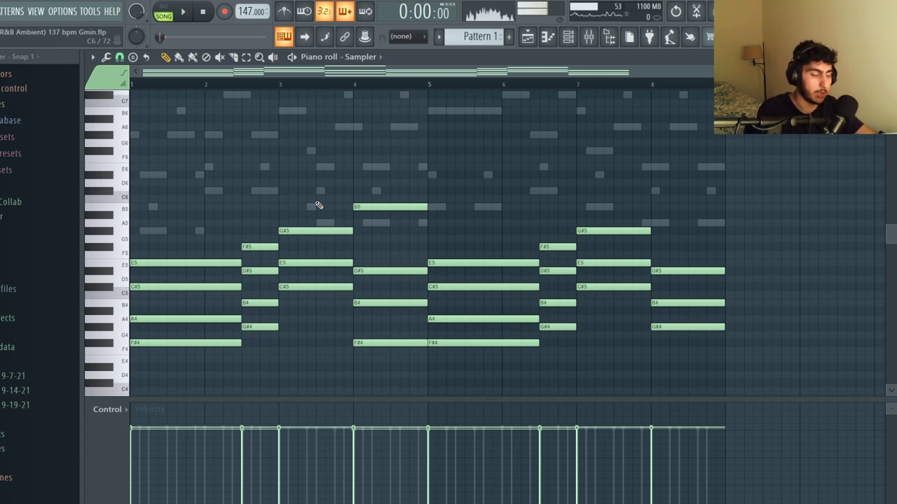
# - Transpose the Sampler's chords up one octave and arpeggiate them with the 13- 2 riff machine pattern over an increased octave range
pyautogui.hotkey('ctrl', 'Up')
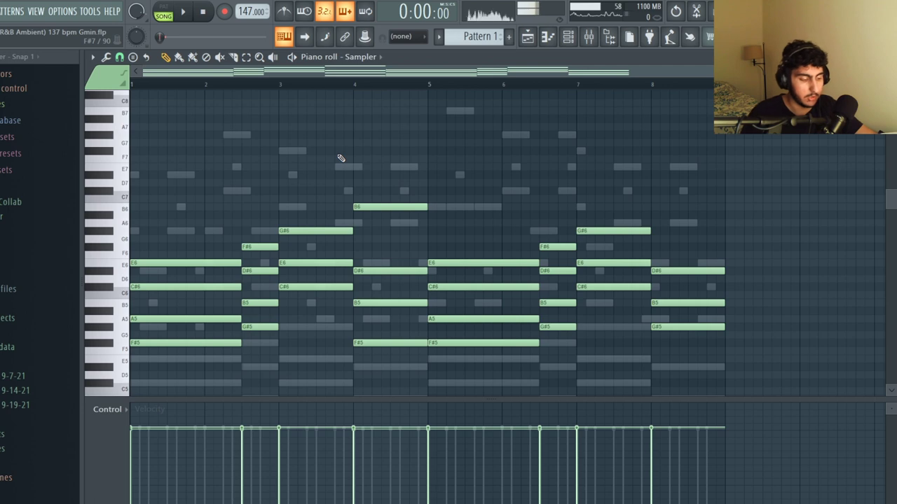
pyautogui.hotkey('alt', 'a')
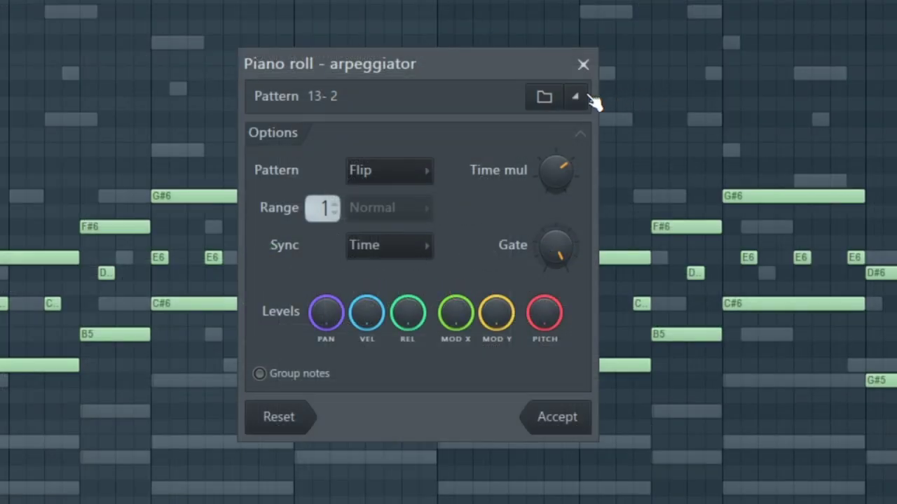
pyautogui.click(583, 96)
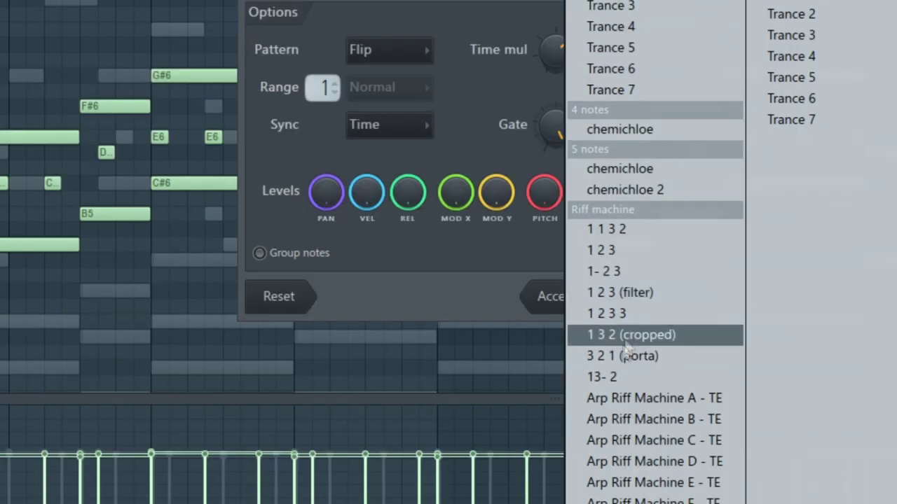
pyautogui.click(616, 376)
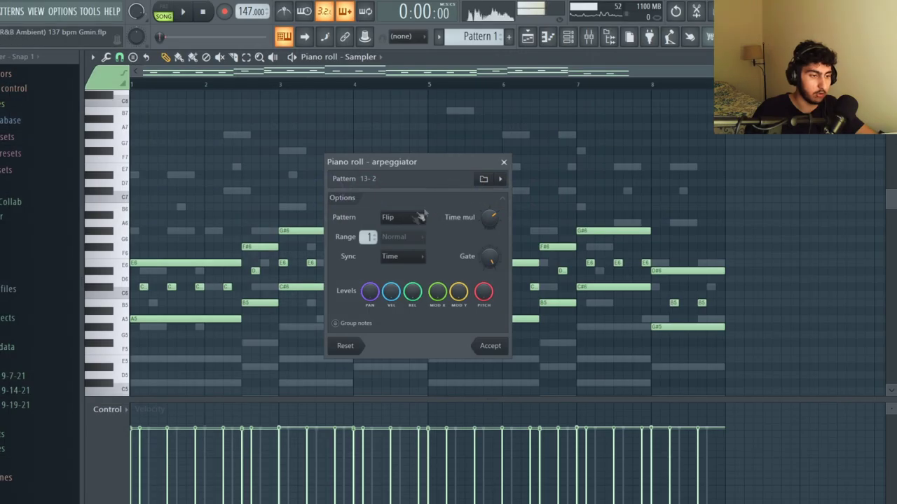
pyautogui.scroll(1, 367, 239)
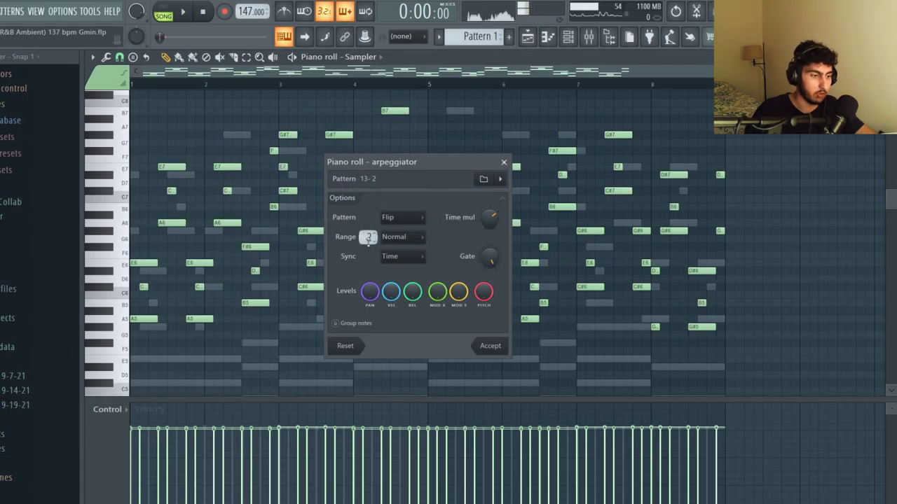
pyautogui.press('Return')
# - Flip the Sampler's arpeggiated notes horizontally and clear the note selection
pyautogui.hotkey('alt', 'y')
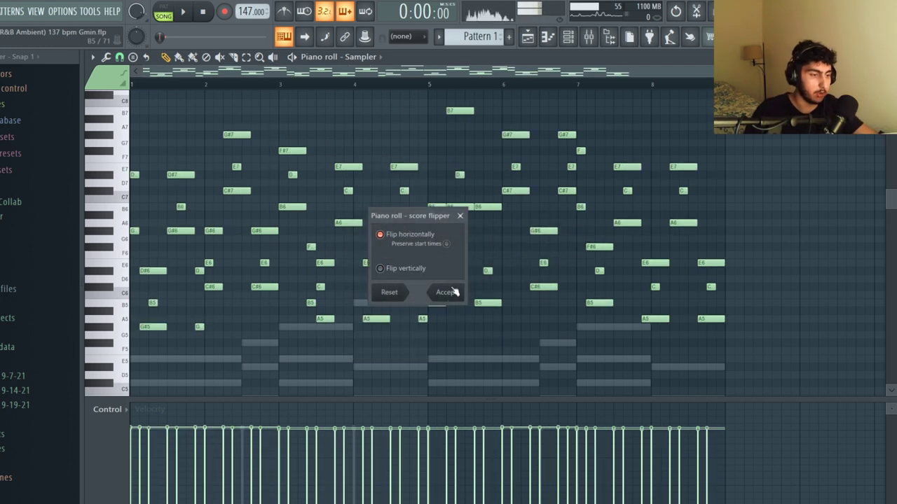
pyautogui.click(449, 292)
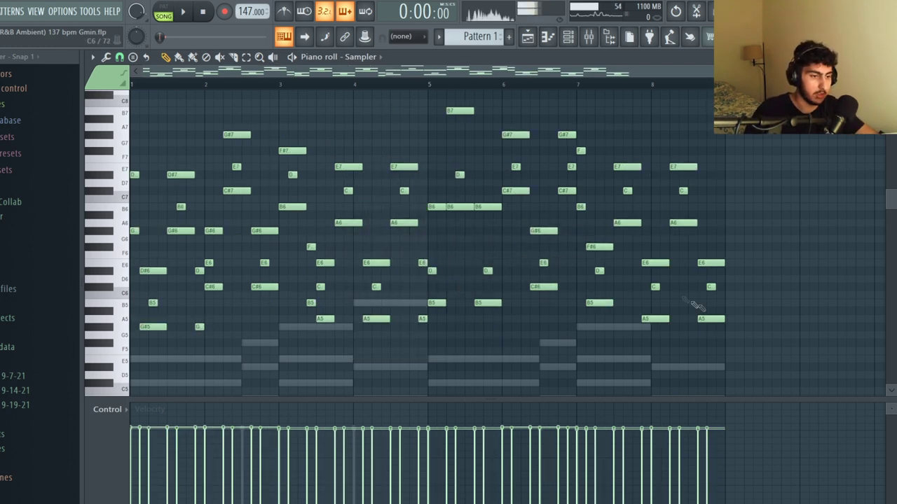
pyautogui.hotkey('ctrl', 'a')
pyautogui.hotkey('ctrl', 'd')
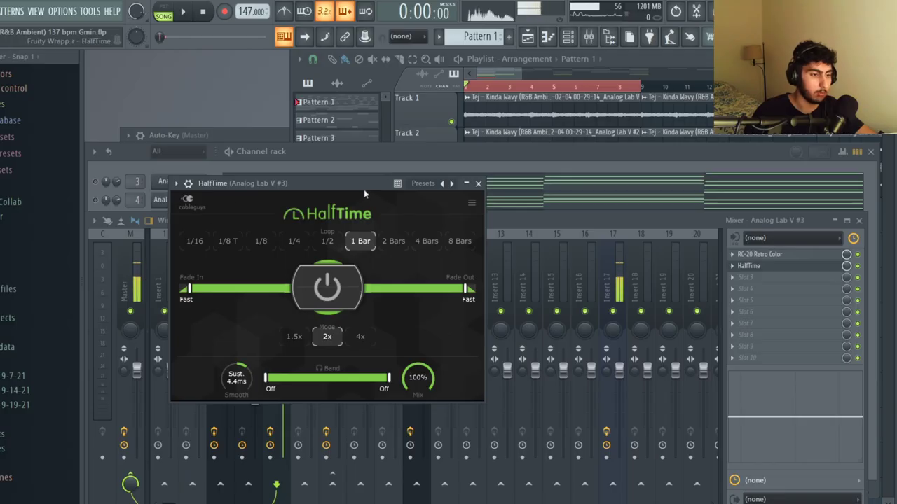
# - Close the HalfTime effect, open the settings of the Analog Lab V #3 audio clip on Track 3, and play the arrangement
pyautogui.click(478, 184)
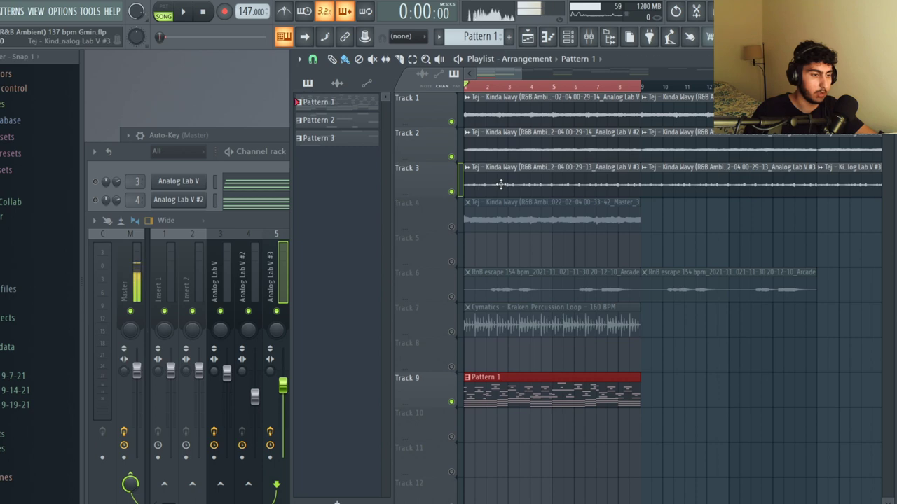
pyautogui.doubleClick(501, 184)
pyautogui.moveTo(321, 142)
pyautogui.mouseDown()
pyautogui.moveTo(372, 145)
pyautogui.moveTo(335, 148)
pyautogui.mouseUp()
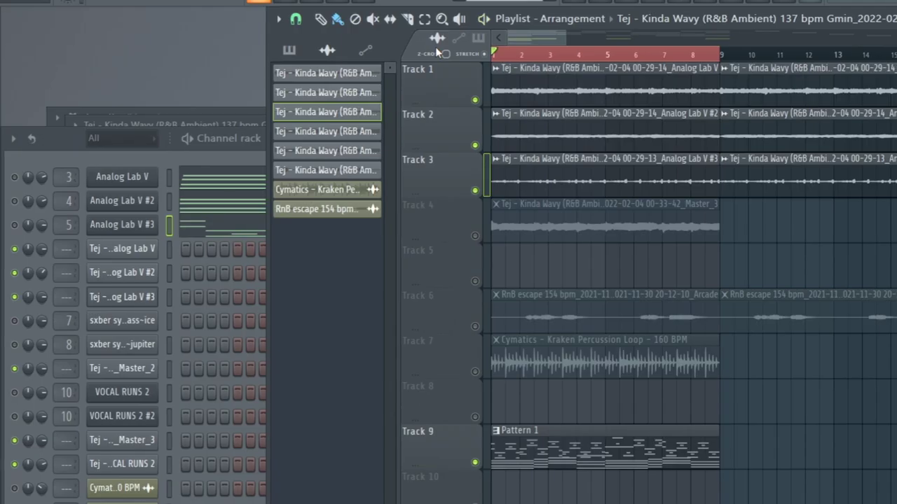
pyautogui.press('space')
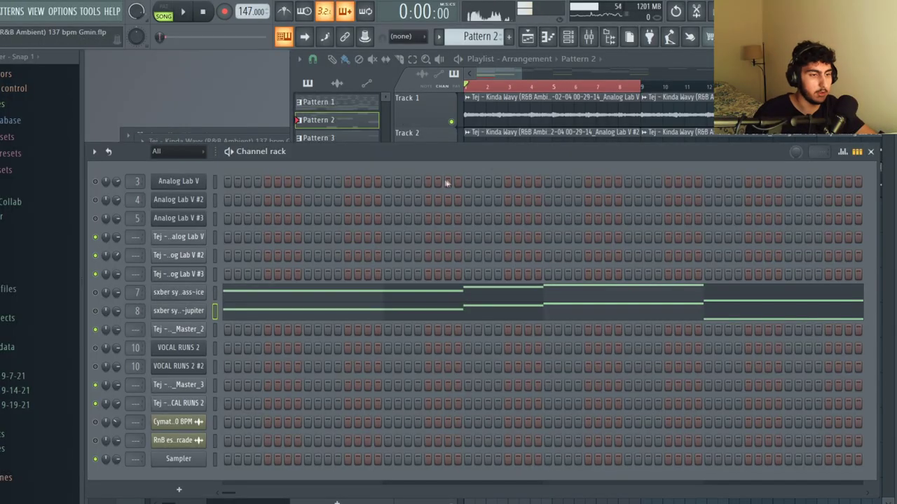
# - Inspect the waveforms of the sxber synth bass~ice and sxber synth bass~jupiter samples in their channel settings
pyautogui.click(203, 292)
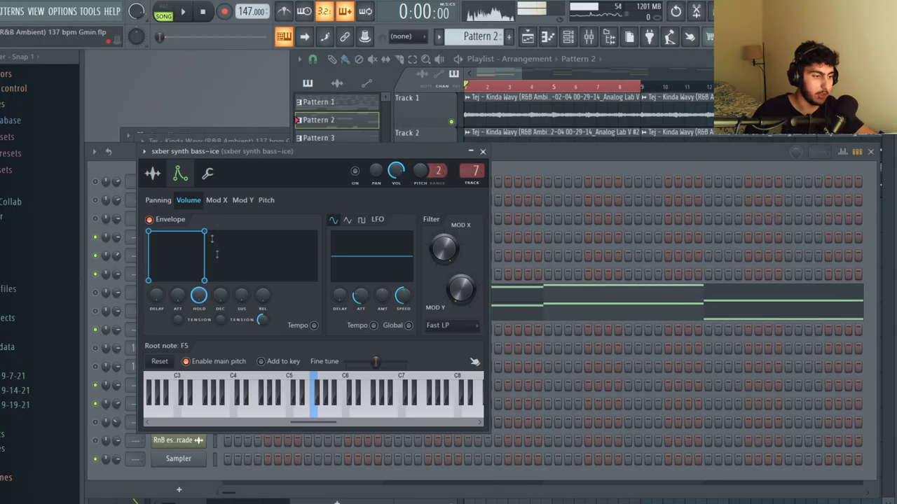
pyautogui.moveTo(263, 145); pyautogui.dragTo(383, 130)
pyautogui.click(270, 159)
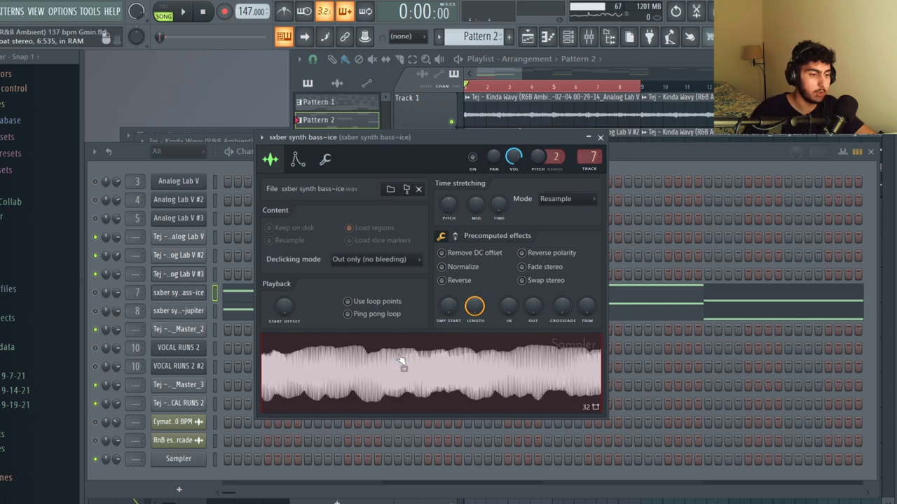
pyautogui.click(184, 311)
pyautogui.click(170, 188)
pyautogui.moveTo(279, 159); pyautogui.dragTo(440, 133)
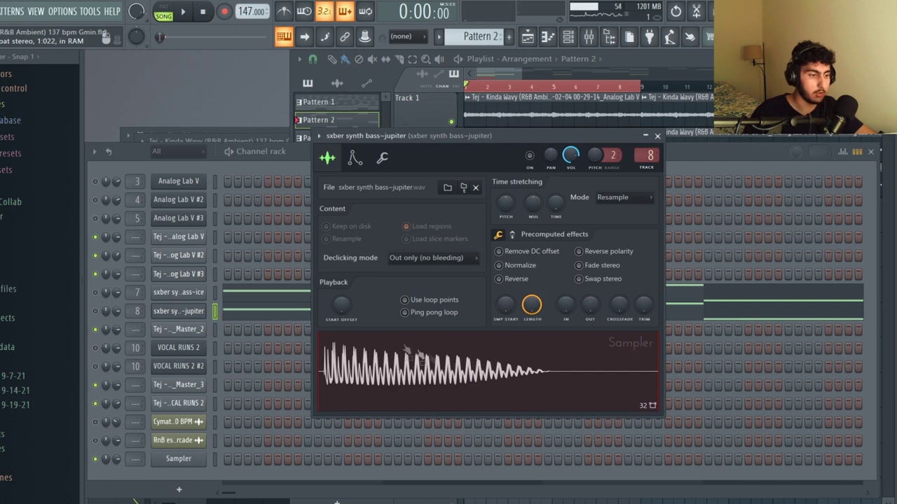
# - Open the sxber synth bass~ice bassline in the piano roll, select and deselect its notes, and play it
pyautogui.click(293, 293)
pyautogui.scroll(-1, 303, 262)
pyautogui.moveTo(685, 298); pyautogui.dragTo(155, 125)
pyautogui.hotkey('ctrl', 'd')
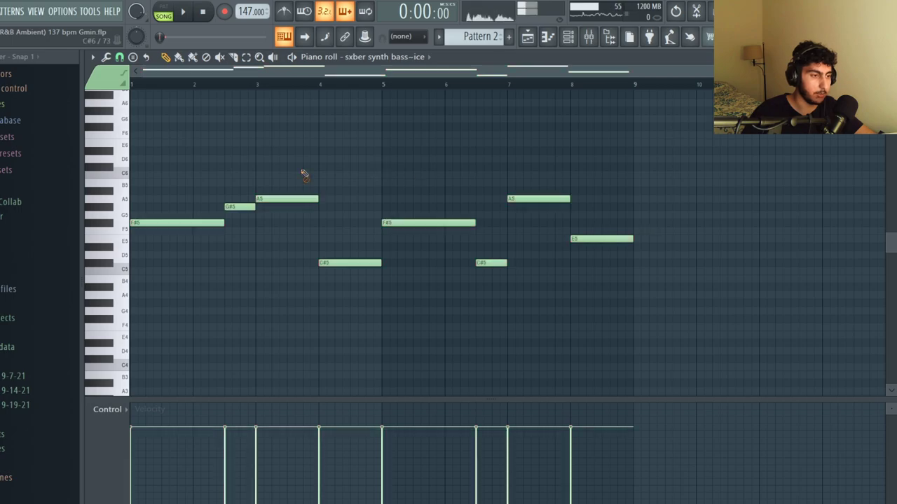
pyautogui.press('space')
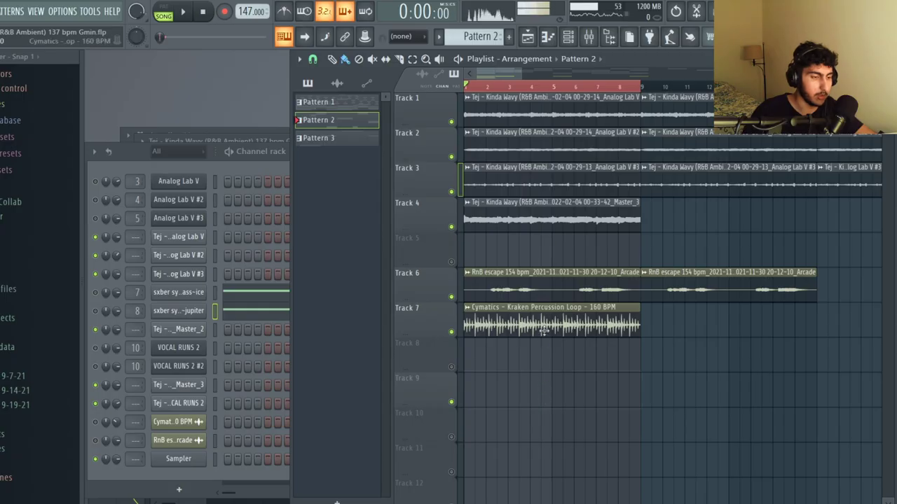
# - Open the RnB escape vocal clip's settings on Track 6 and move the soloed playback to bar 2
pyautogui.doubleClick(538, 283)
pyautogui.moveTo(245, 136); pyautogui.dragTo(276, 139)
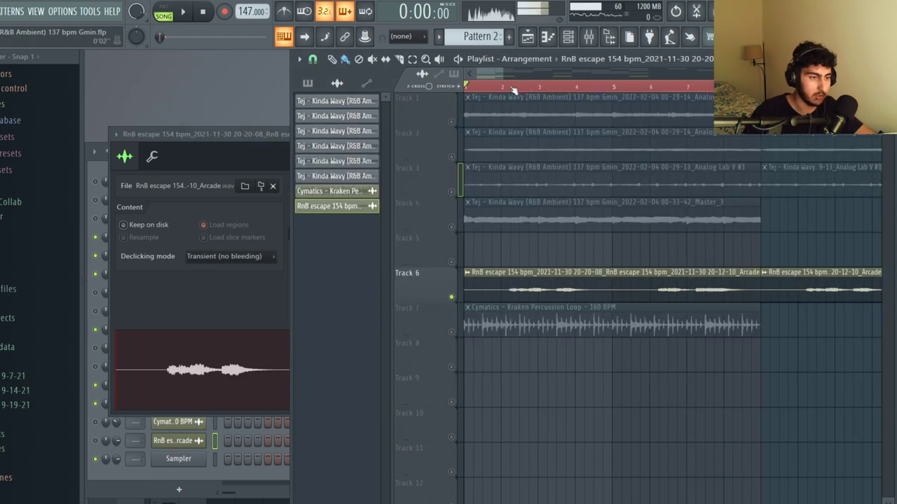
pyautogui.click(511, 88)
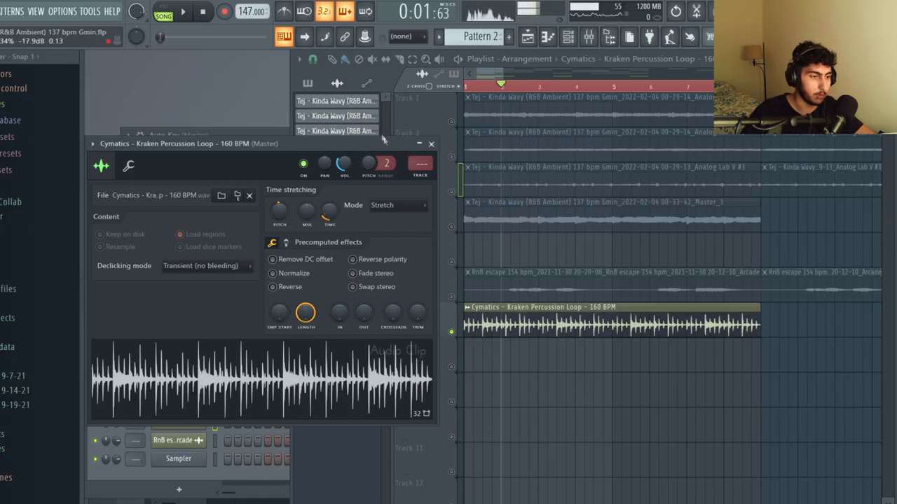
# - Close the Kraken Percussion Loop settings, listen to the loop soloed, and play all the sample's layers together
pyautogui.click(431, 145)
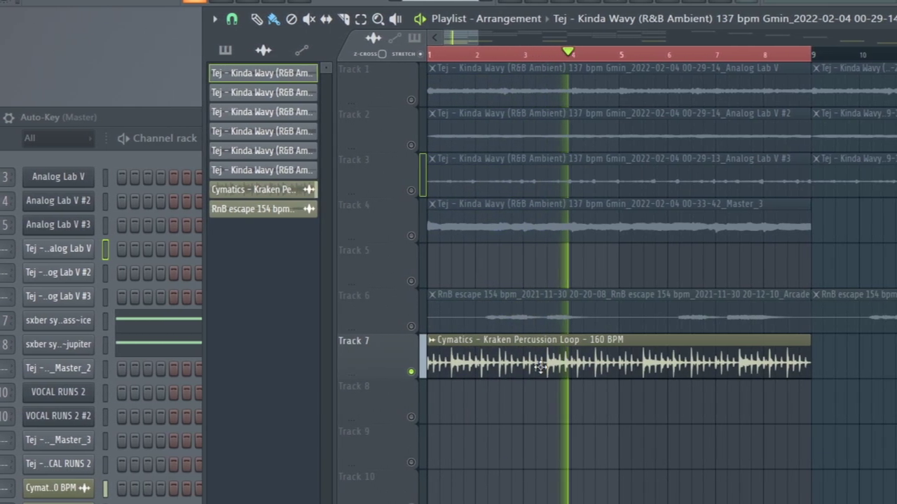
pyautogui.press('space')
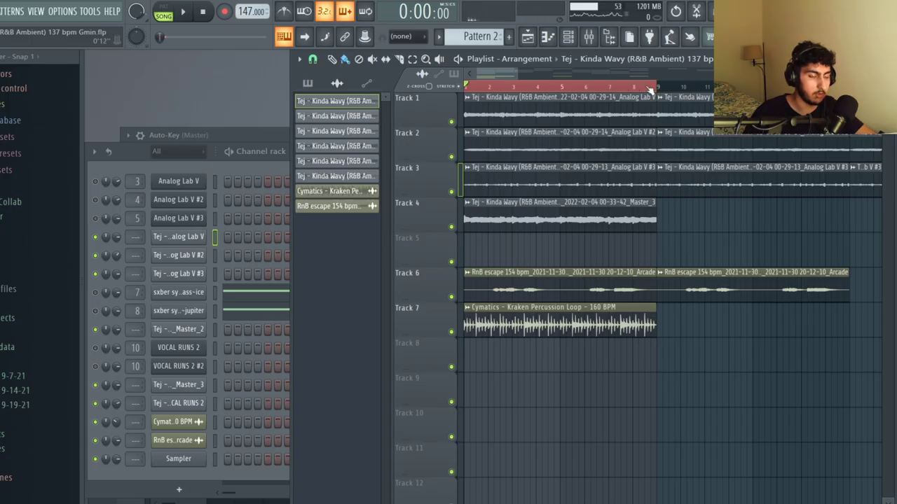
pyautogui.press('space')
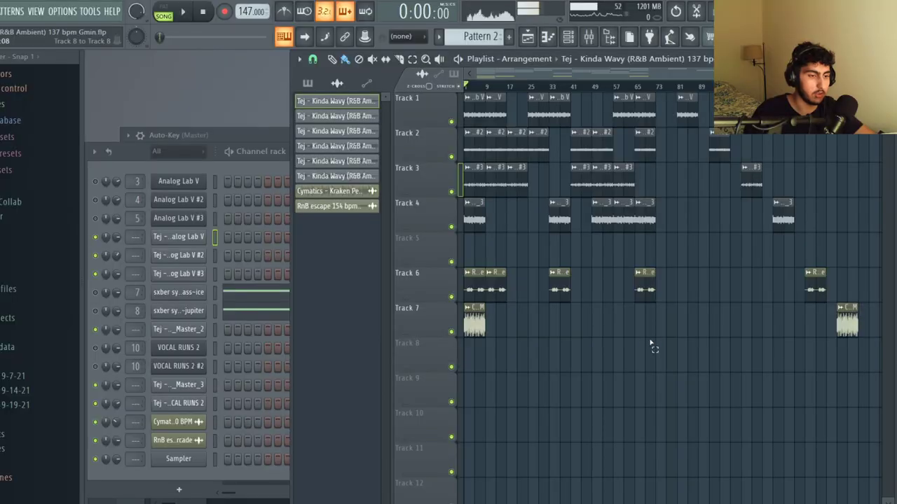
# - Select the arranged sample clips on Tracks 1 to 7 from bar 1 to bar 73, and clear the selection
pyautogui.moveTo(649, 372); pyautogui.dragTo(473, 98)
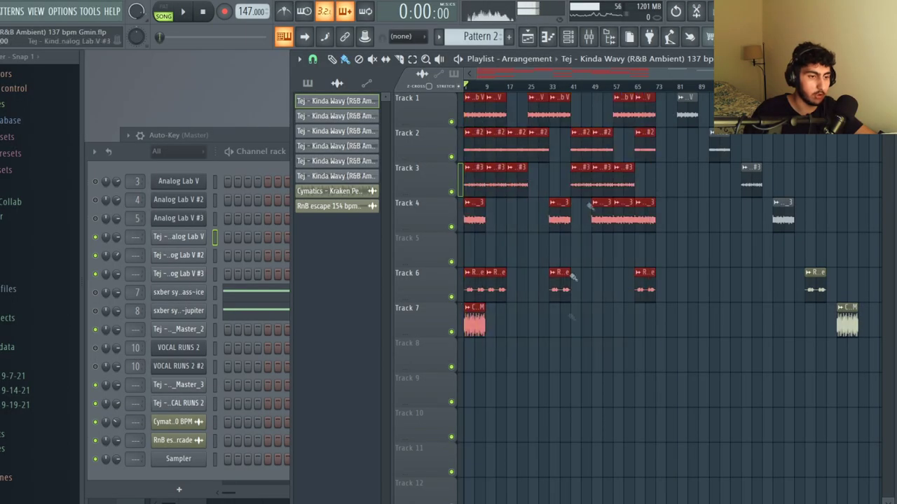
pyautogui.click(612, 257)
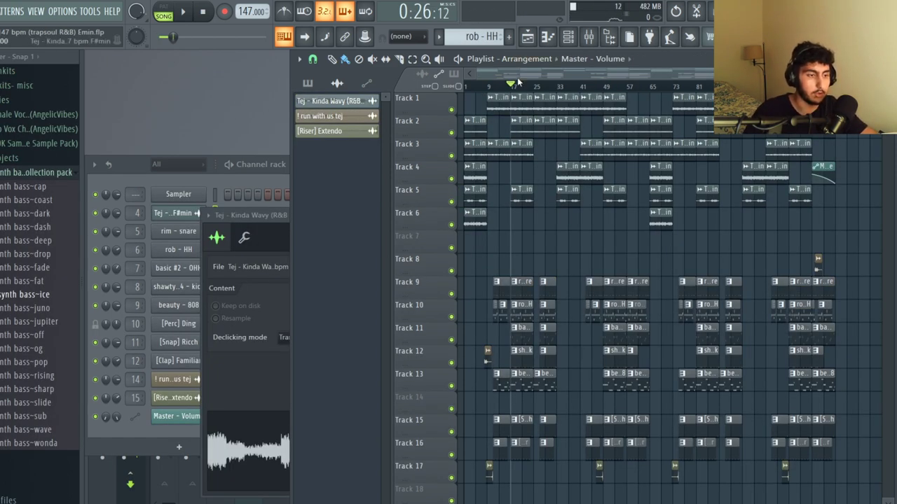
# - Open the [Clap] Familiar pattern from the section starting at bar 17 in the piano roll and play it
pyautogui.scroll(5, 520, 91)
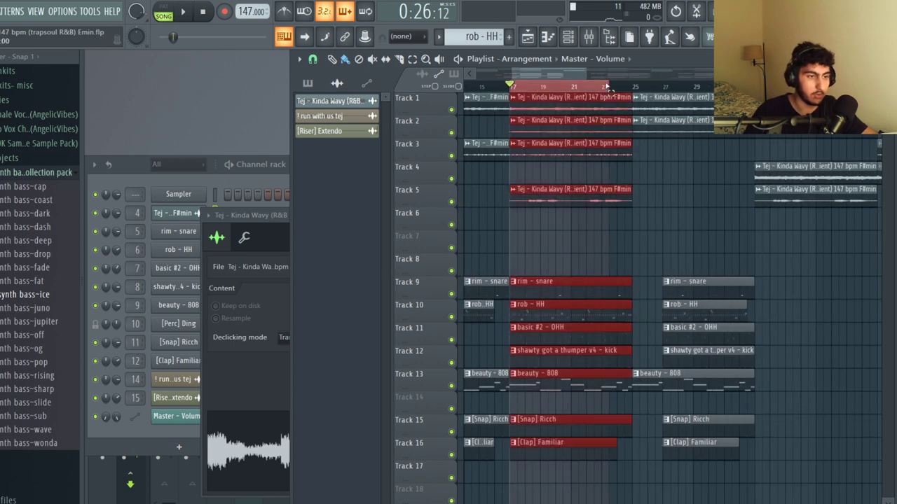
pyautogui.doubleClick(594, 442)
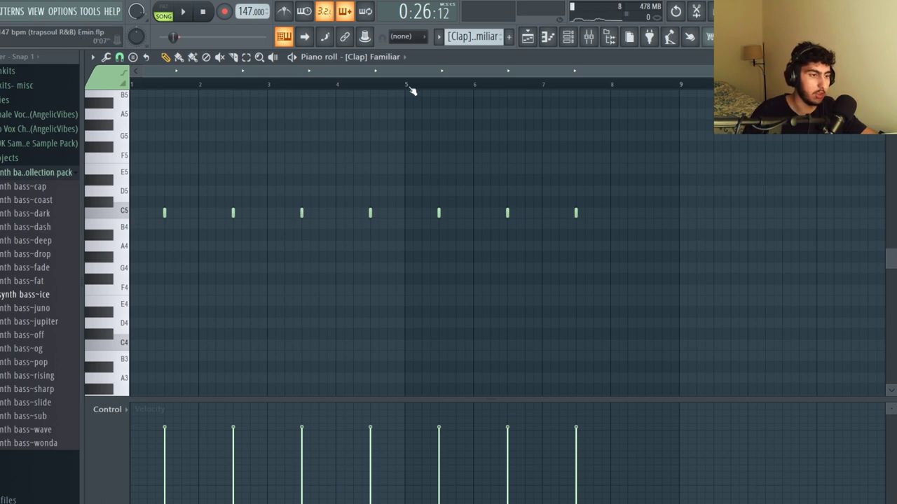
pyautogui.press('space')
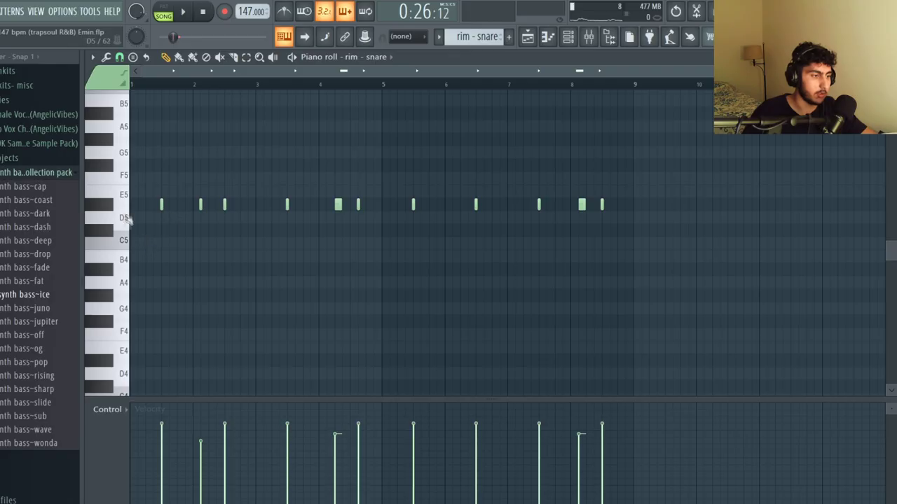
# - Audition the rim - snare sound at D#5, highlight its main and extra hits across the eight-bar pattern, and play it
pyautogui.click(109, 208)
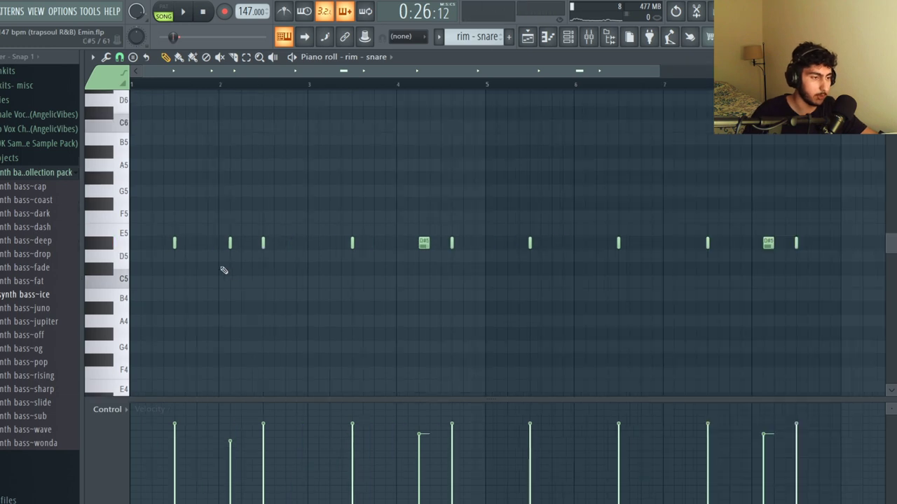
pyautogui.moveTo(164, 236); pyautogui.dragTo(196, 258)
pyautogui.moveTo(389, 250); pyautogui.dragTo(319, 237)
pyautogui.moveTo(475, 263); pyautogui.dragTo(436, 236)
pyautogui.moveTo(575, 252); pyautogui.dragTo(495, 235)
pyautogui.moveTo(659, 250); pyautogui.dragTo(601, 236)
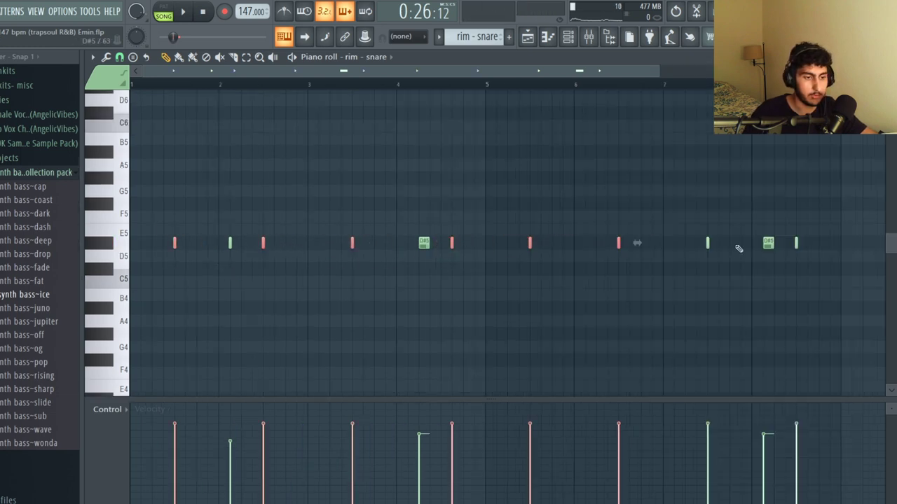
pyautogui.moveTo(834, 249); pyautogui.dragTo(758, 238)
pyautogui.click(665, 276)
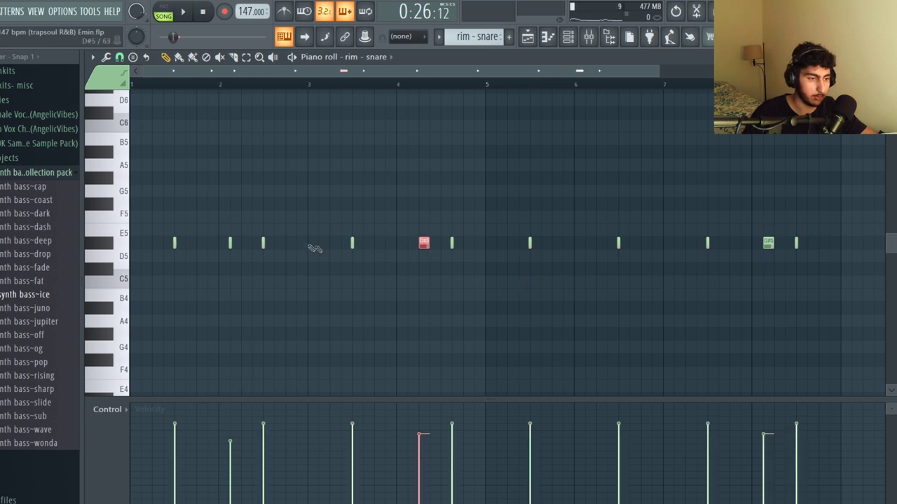
pyautogui.press('space')
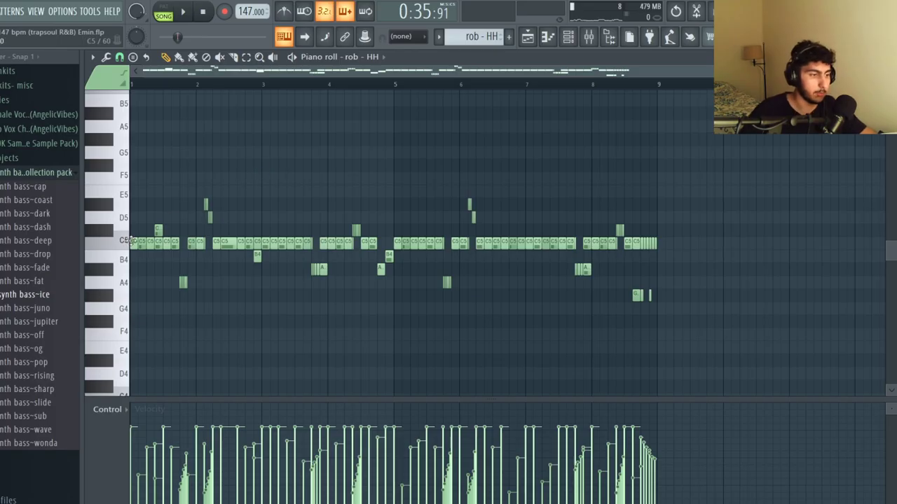
# - Enlarge the velocity area under the rob - HH hi-hat notes, examine the rolls and pitch changes, and play the pattern
pyautogui.scroll(2, 129, 245)
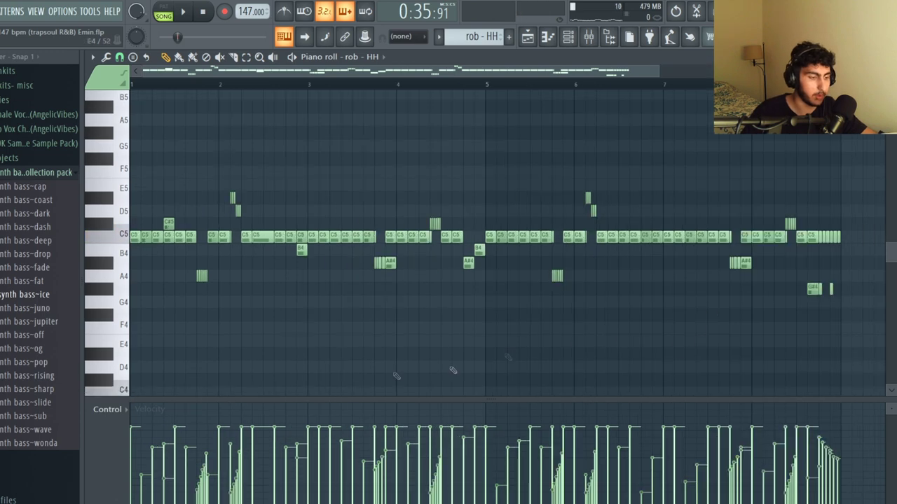
pyautogui.moveTo(320, 400); pyautogui.dragTo(346, 345)
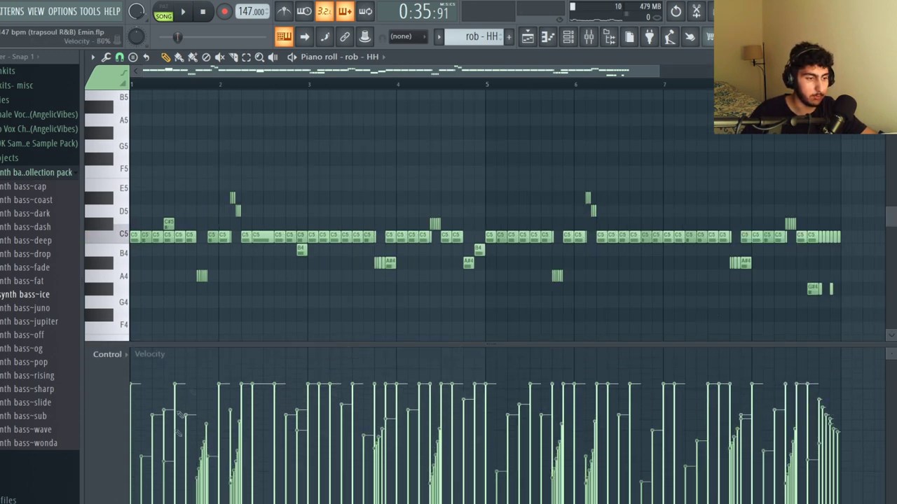
pyautogui.moveTo(287, 344); pyautogui.dragTo(289, 348)
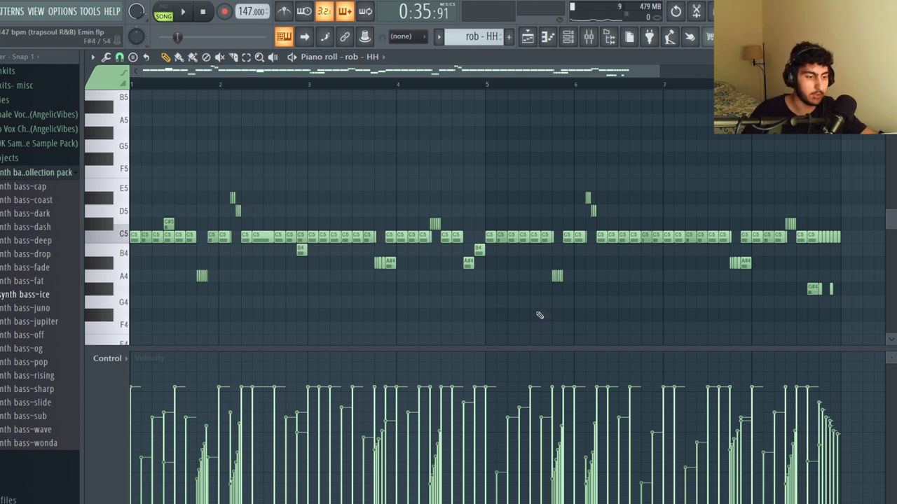
pyautogui.scroll(-2, 560, 289)
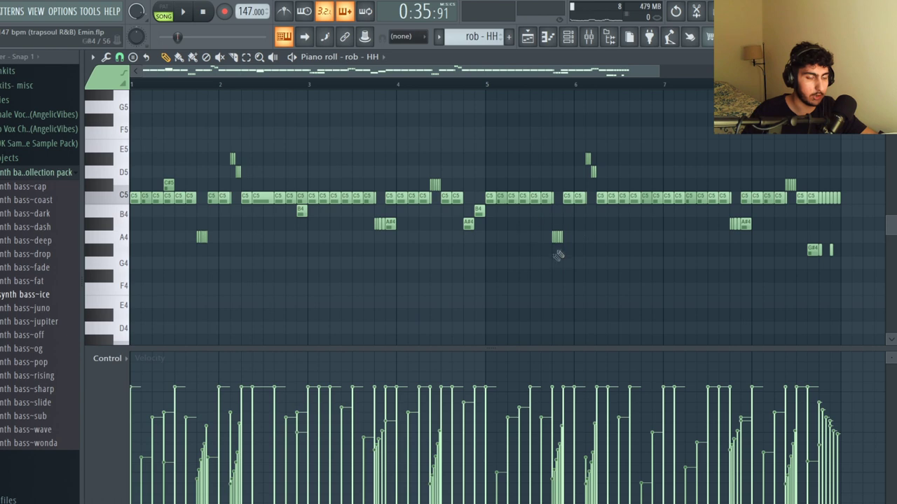
pyautogui.moveTo(893, 228); pyautogui.dragTo(892, 224)
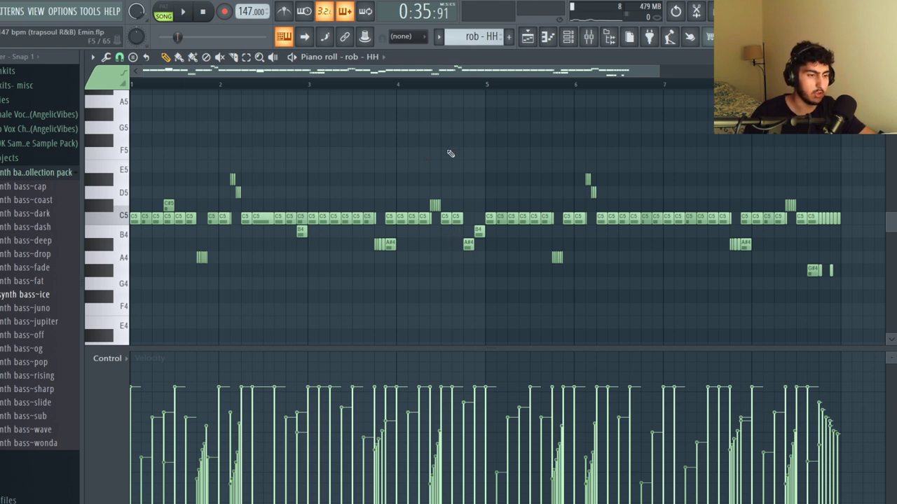
pyautogui.press('space')
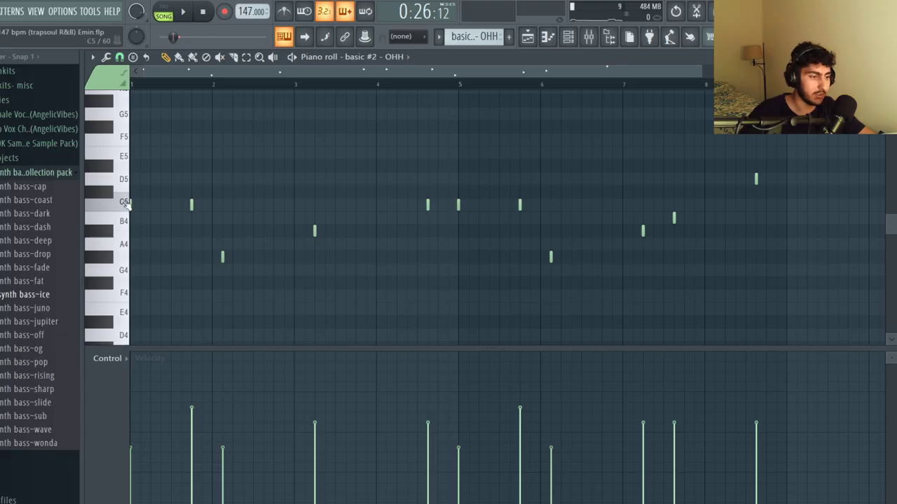
# - Audition the basic #2 - OHH open hat at C5 and look over its pitched notes in the piano roll
pyautogui.click(125, 203)
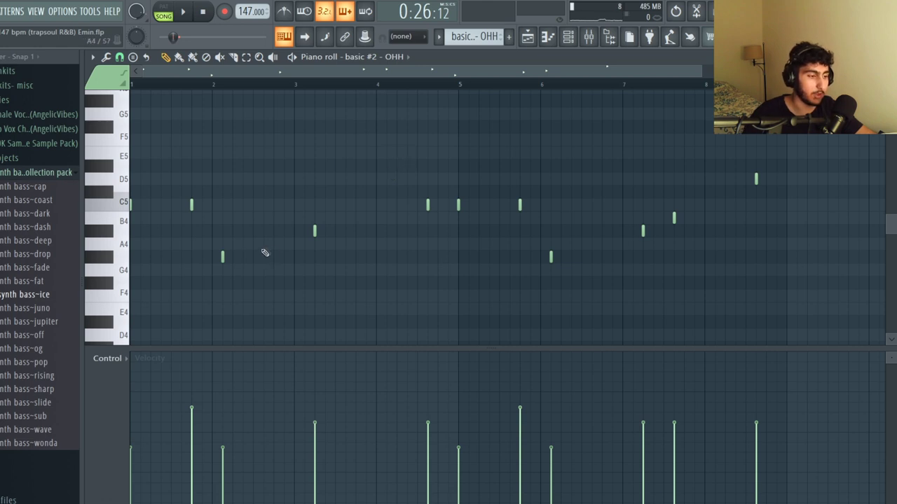
pyautogui.scroll(2, 308, 206)
pyautogui.scroll(-4, 306, 219)
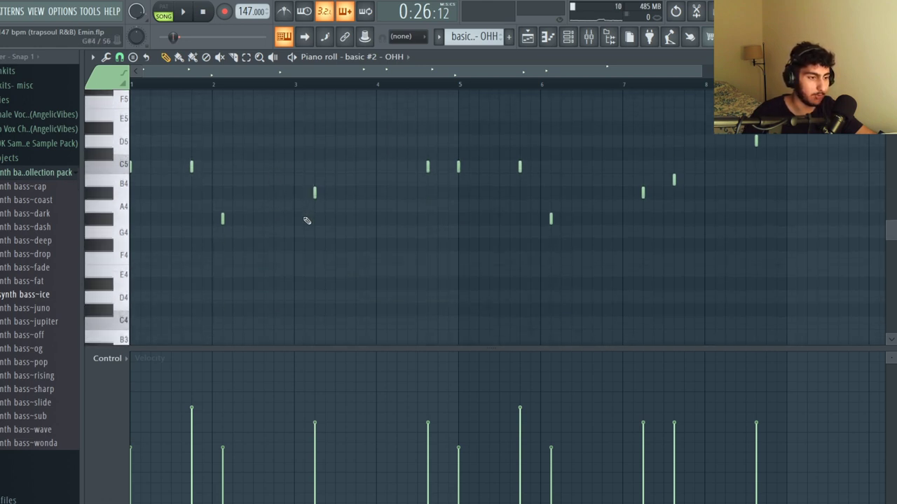
pyautogui.scroll(2, 301, 210)
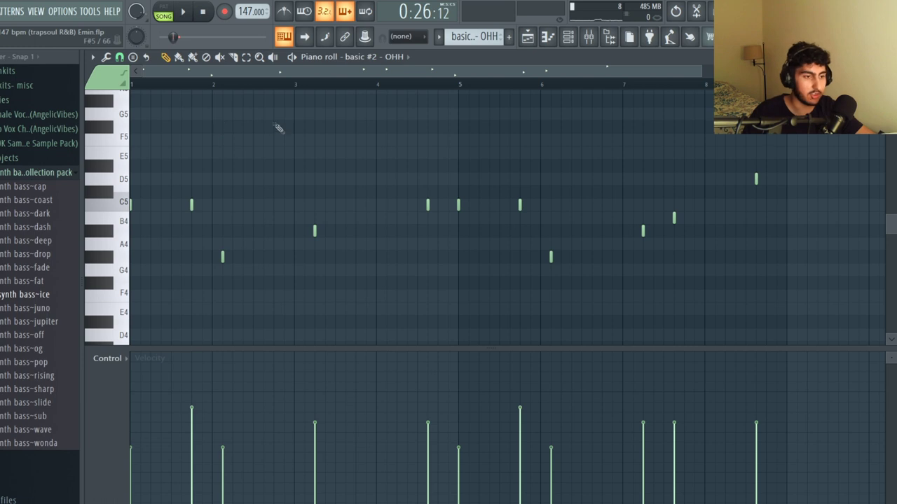
# - Check the basic #2 - OHH sampler's time stretching mode, return to its piano roll, and play the pattern
pyautogui.press('F6')
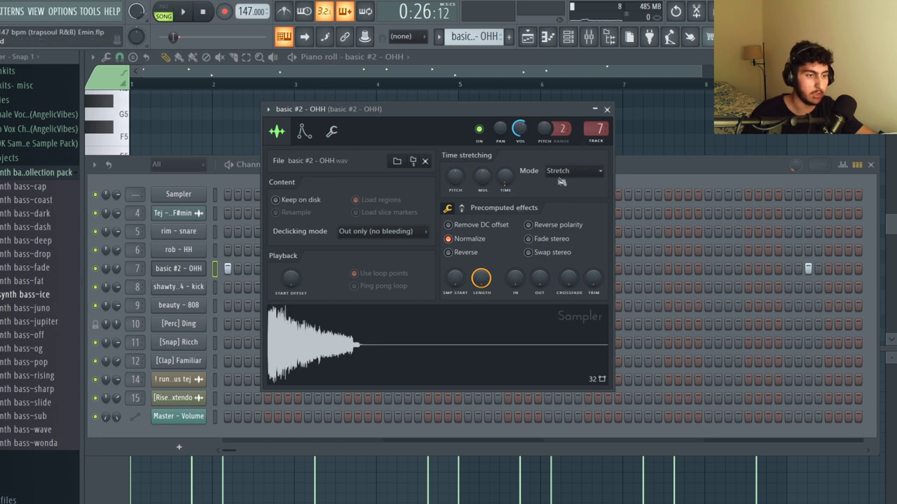
pyautogui.moveTo(461, 141); pyautogui.dragTo(461, 145)
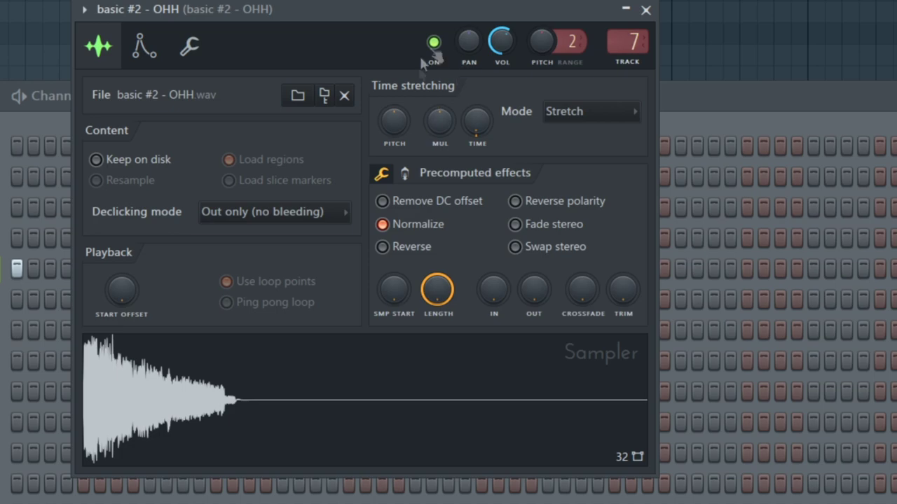
pyautogui.click(573, 125)
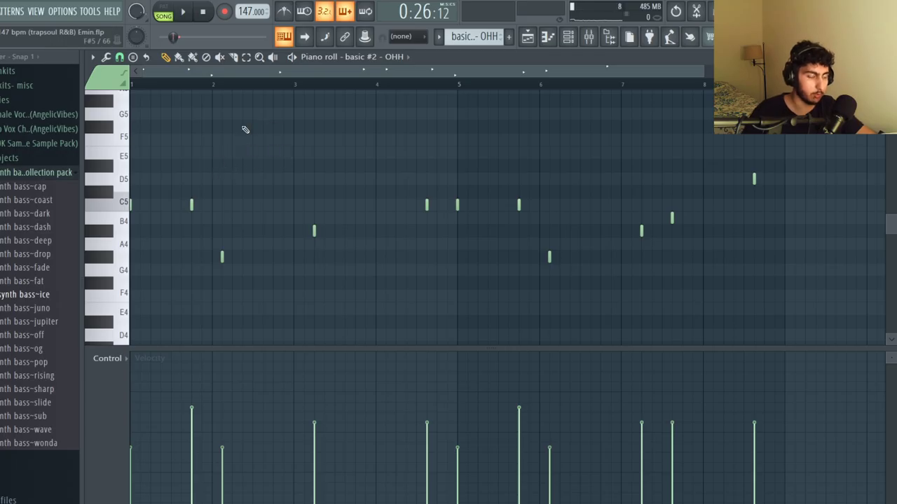
pyautogui.press('space')
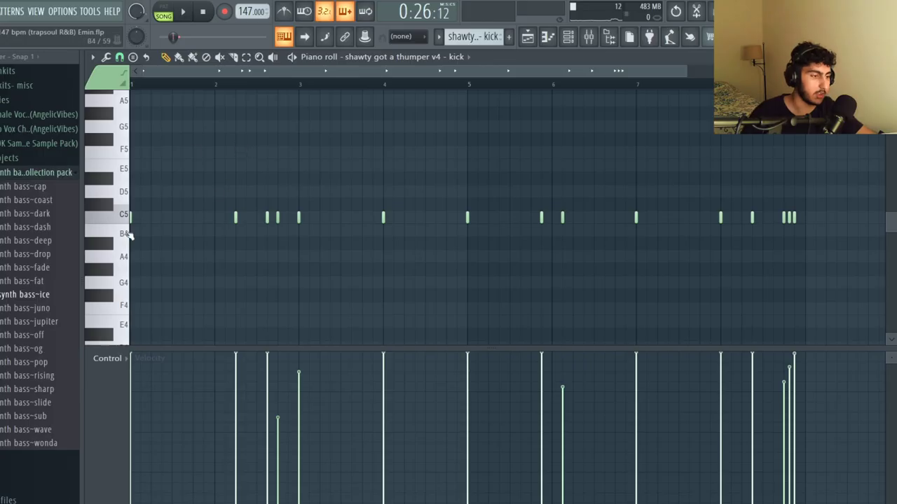
# - Audition the shawty got a thumper v4 kick at C5, play its pattern, and point out the closely spaced hits
pyautogui.click(120, 214)
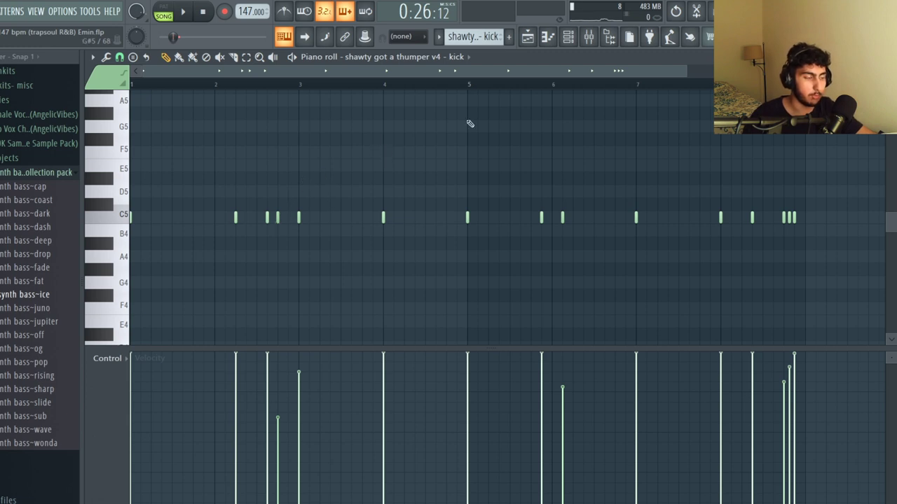
pyautogui.press('space')
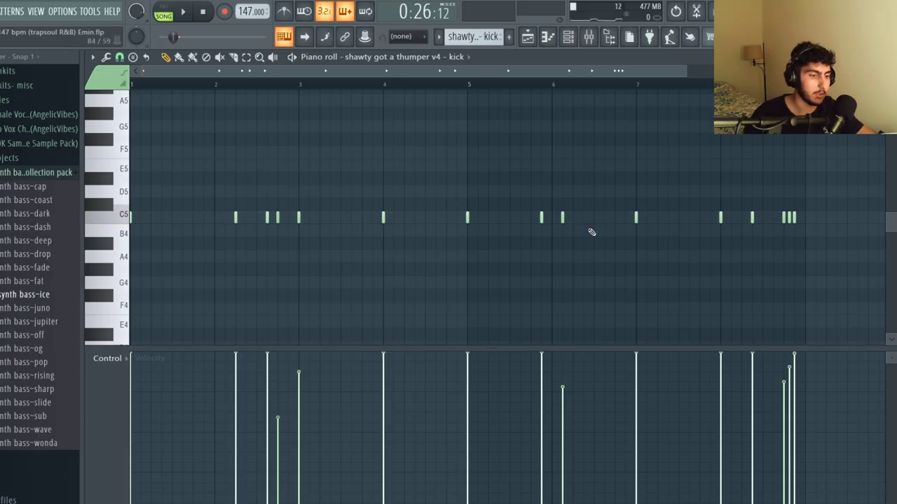
pyautogui.moveTo(261, 223); pyautogui.dragTo(283, 214)
pyautogui.moveTo(805, 203); pyautogui.dragTo(762, 225)
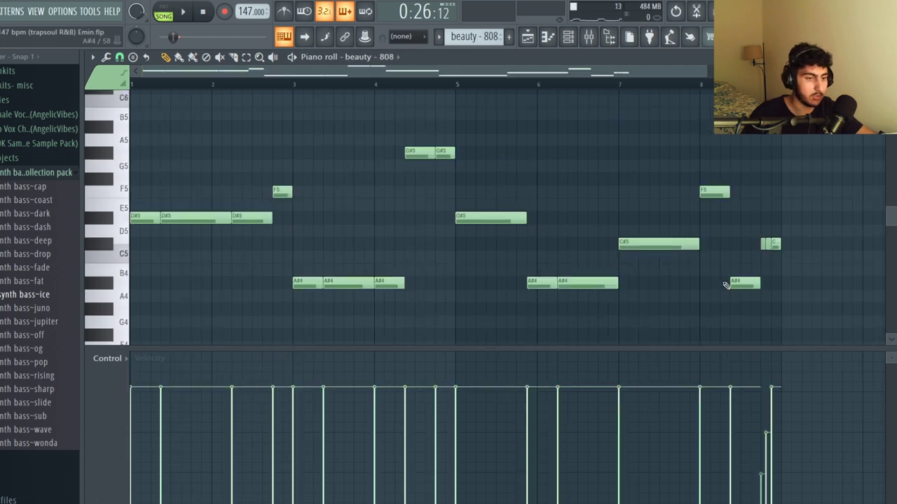
# - Select all beauty - 808 notes and clear the selection, play the pattern, and close its piano roll
pyautogui.moveTo(810, 303); pyautogui.dragTo(143, 102)
pyautogui.keyDown('ctrl'); pyautogui.click(300, 130); pyautogui.keyUp('ctrl')
pyautogui.scroll(1, 339, 129)
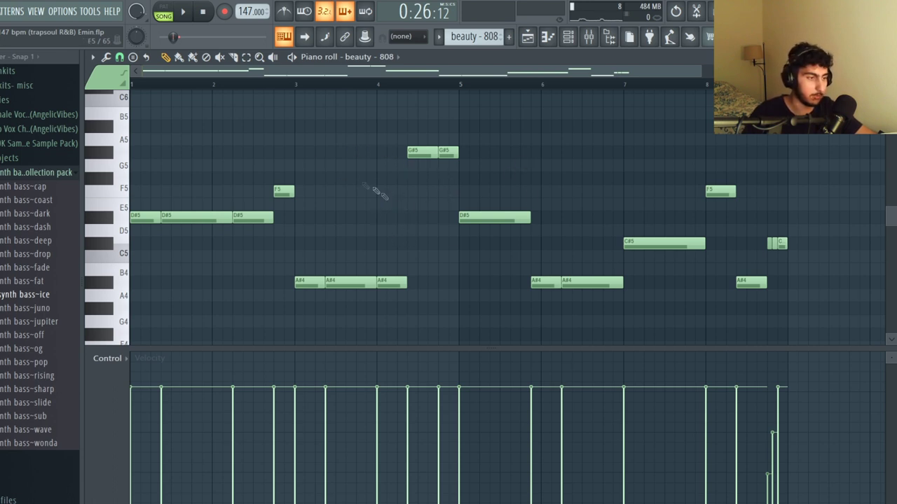
pyautogui.press('space')
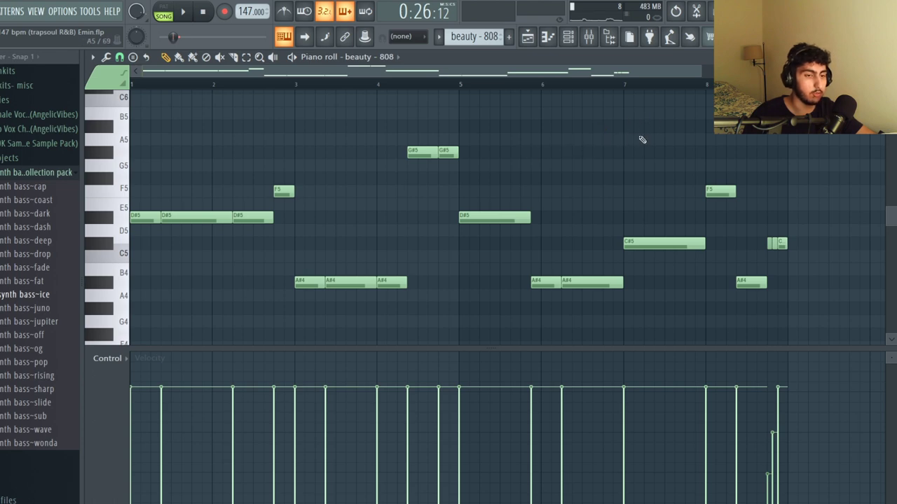
pyautogui.press('Escape')
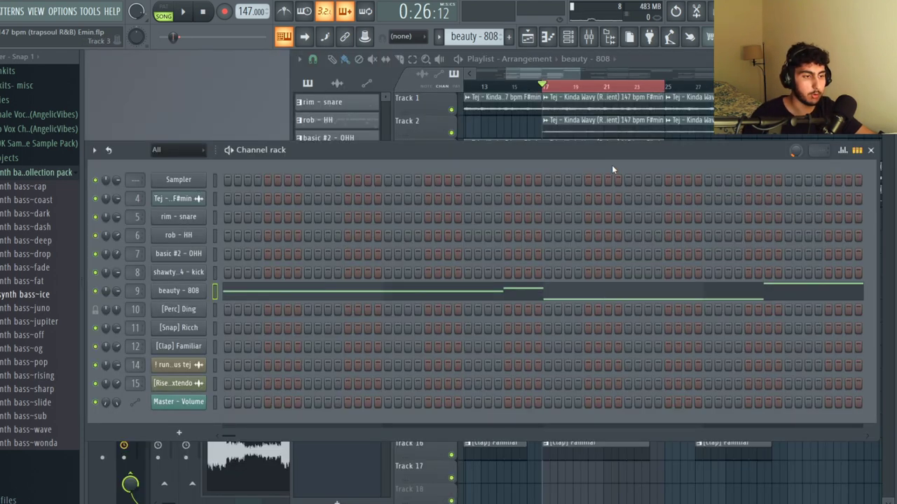